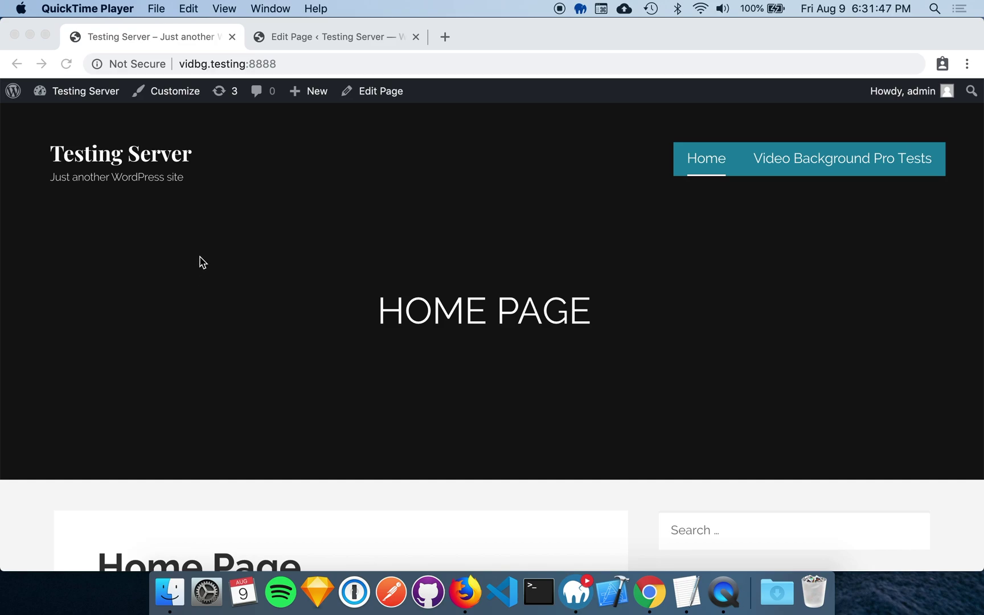
In the Home Page editor, enter #masthead as the Video Background Pro container
click(310, 38)
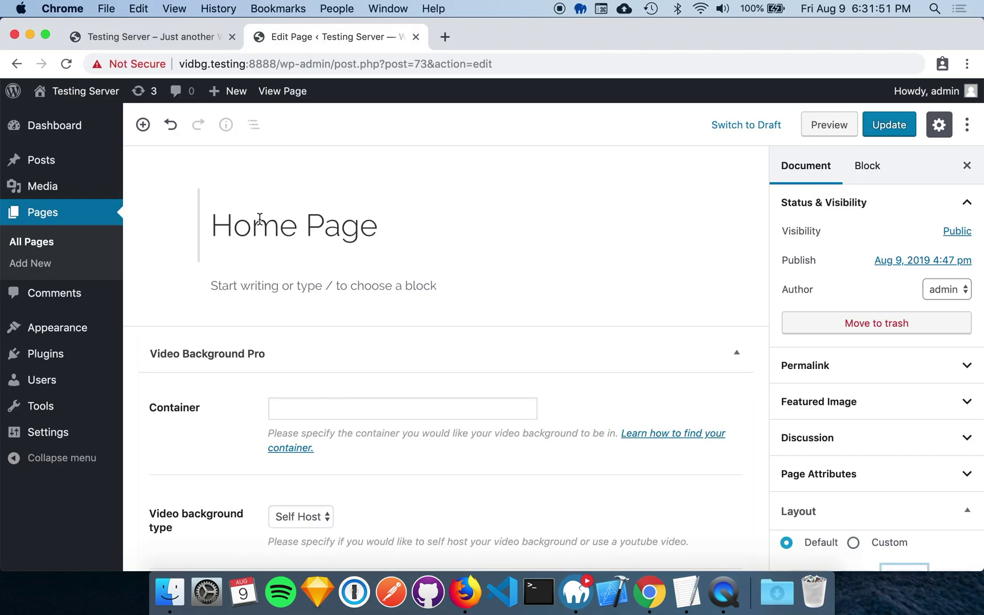
scroll(259, 220, down, 5)
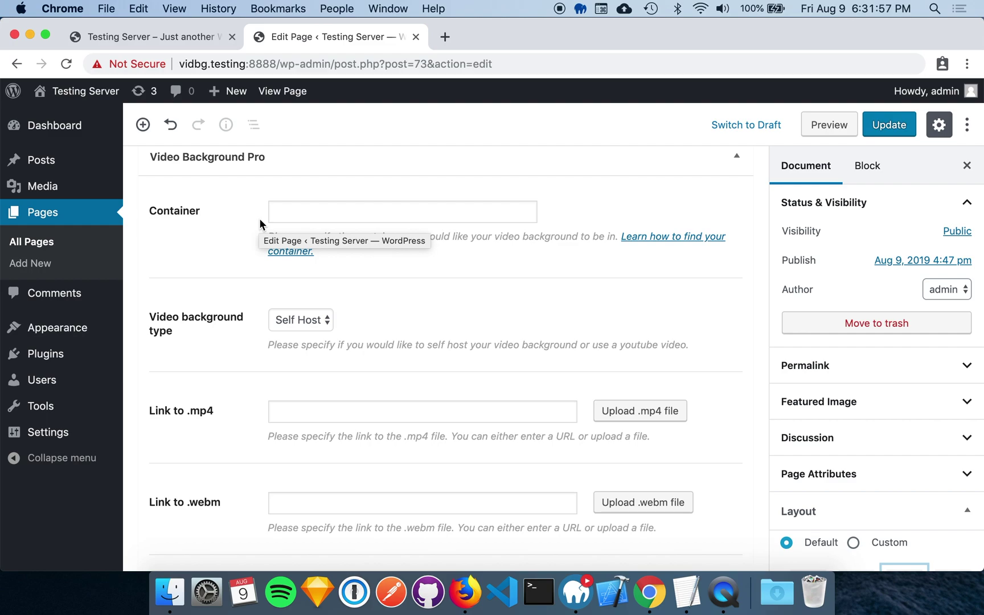
click(308, 210)
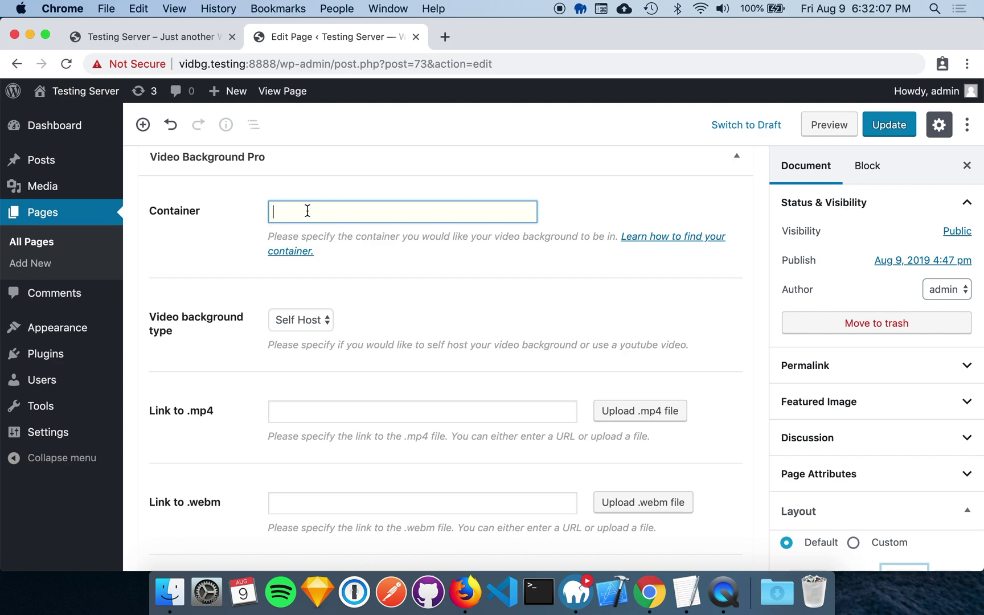
text(#masthead)
click(302, 323)
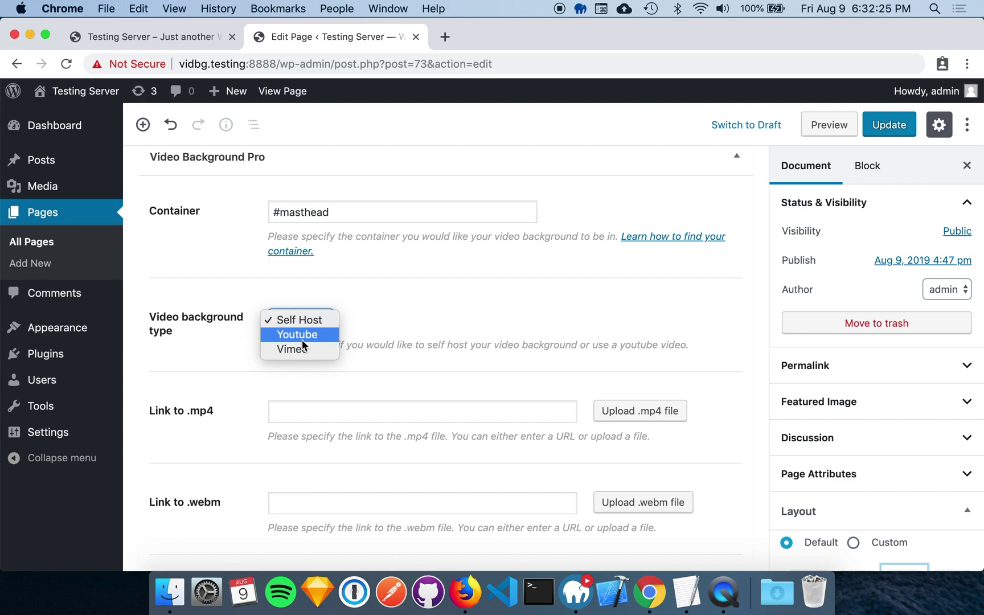
click(302, 339)
click(297, 319)
click(303, 323)
click(304, 320)
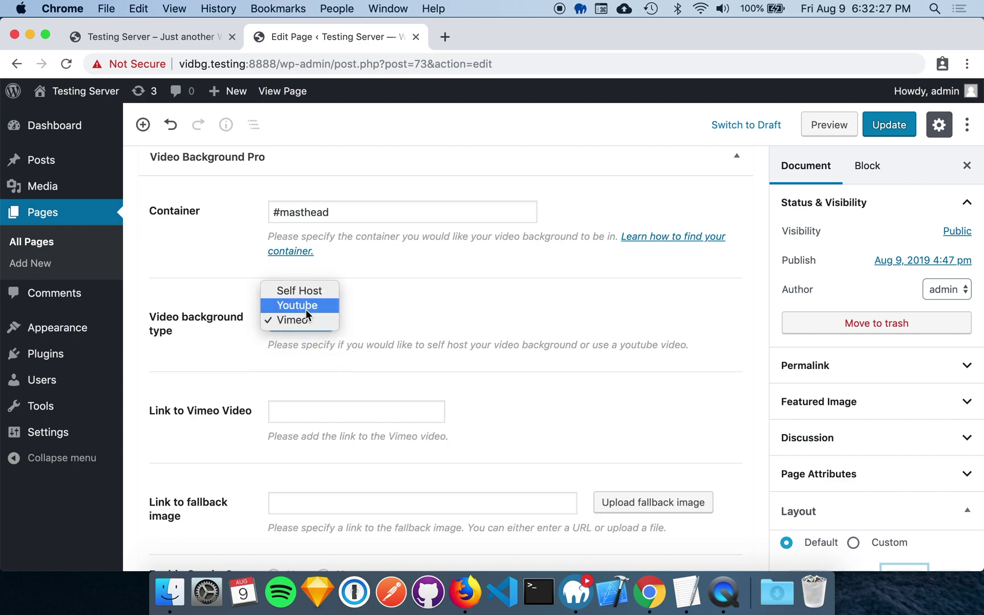
click(305, 292)
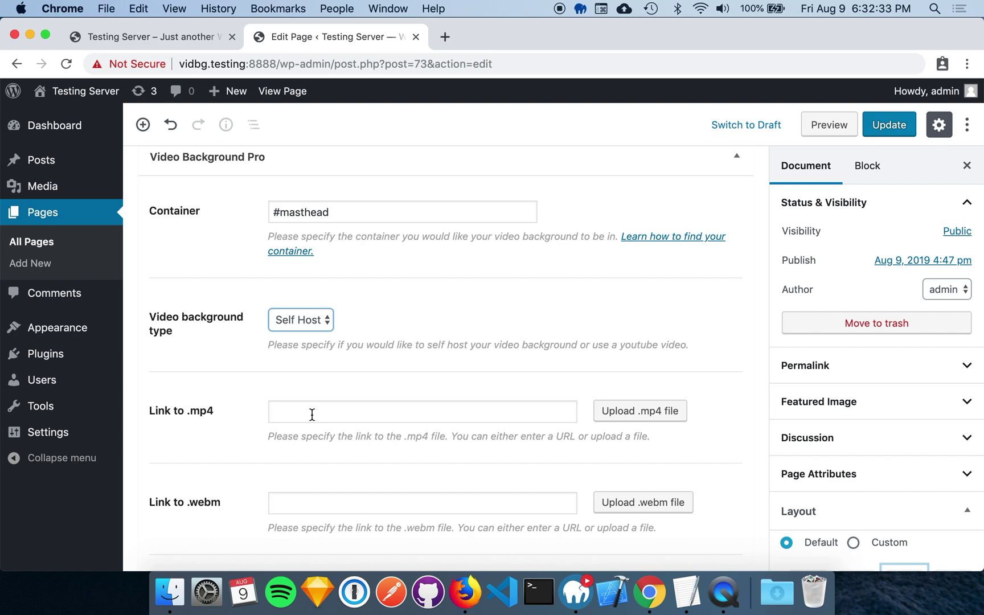
Set the .mp4 and .webm links to mp4_video.mp4 and webm_video.webm from the Media Library
click(308, 415)
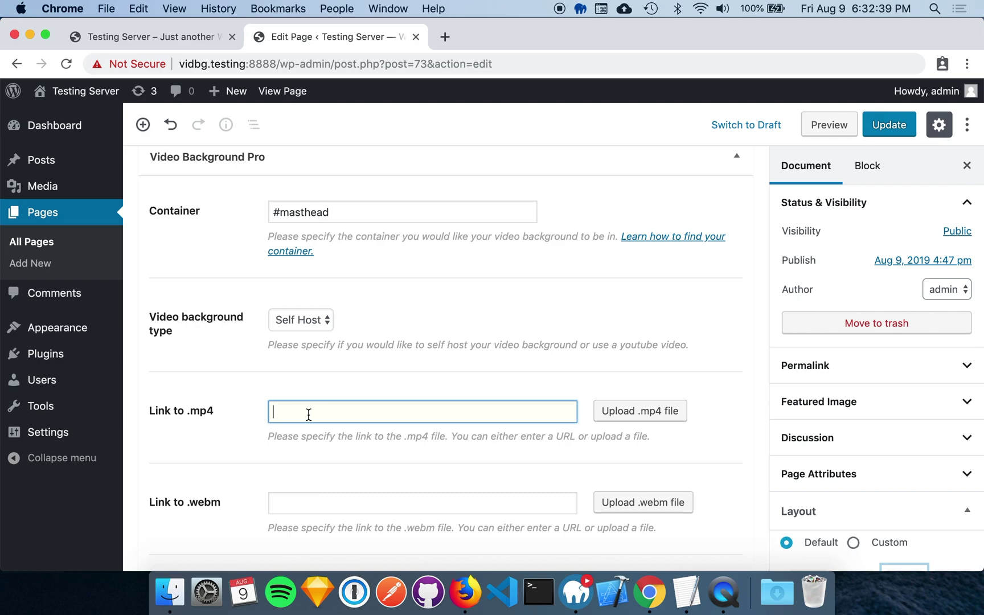
click(614, 411)
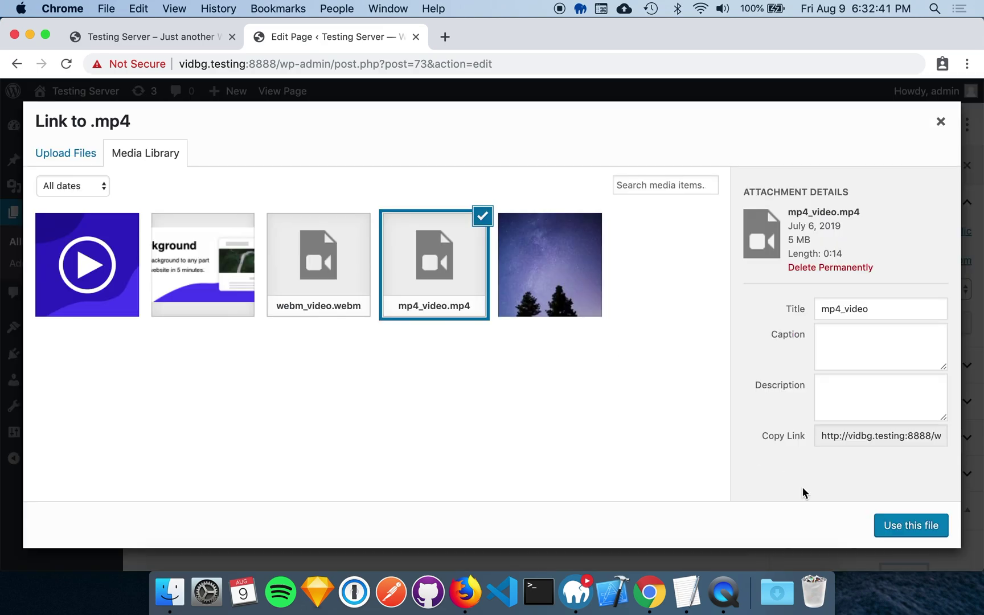
click(881, 522)
scroll(619, 489, down, 1)
click(609, 481)
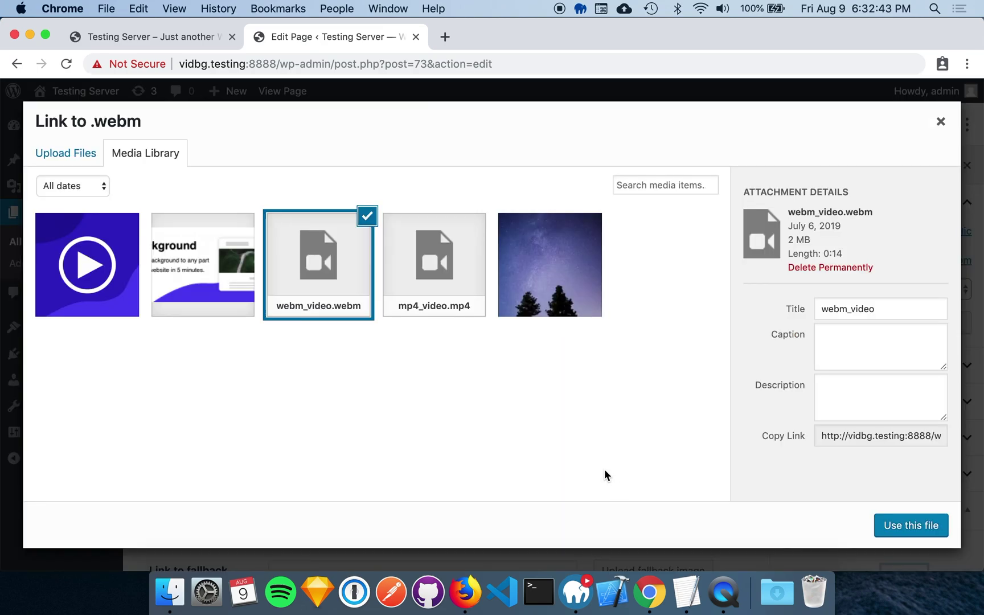
click(908, 525)
Set the fallback image link to fallback.jpg from the Media Library
scroll(433, 416, down, 5)
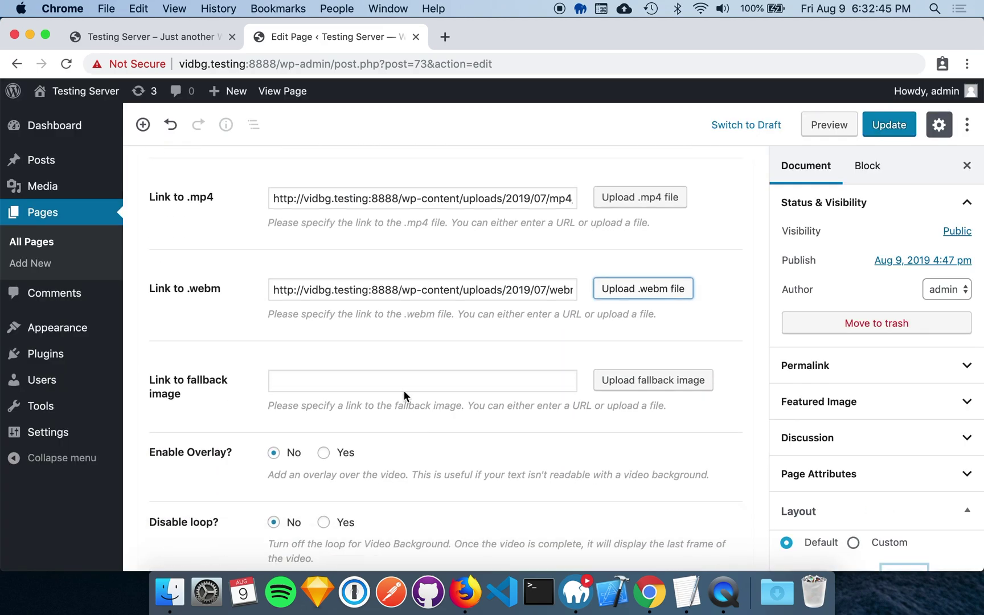
click(380, 383)
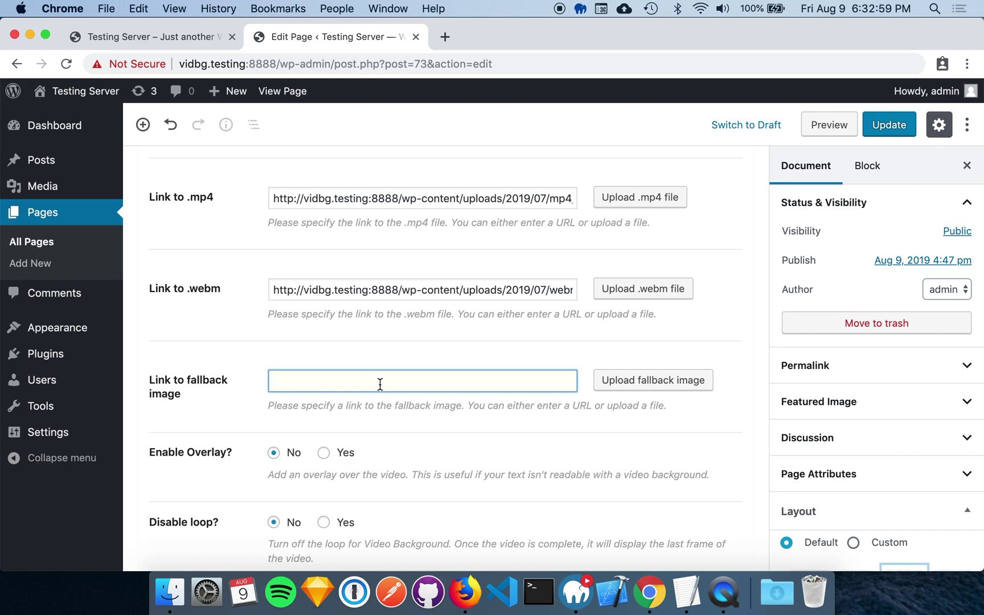
click(607, 394)
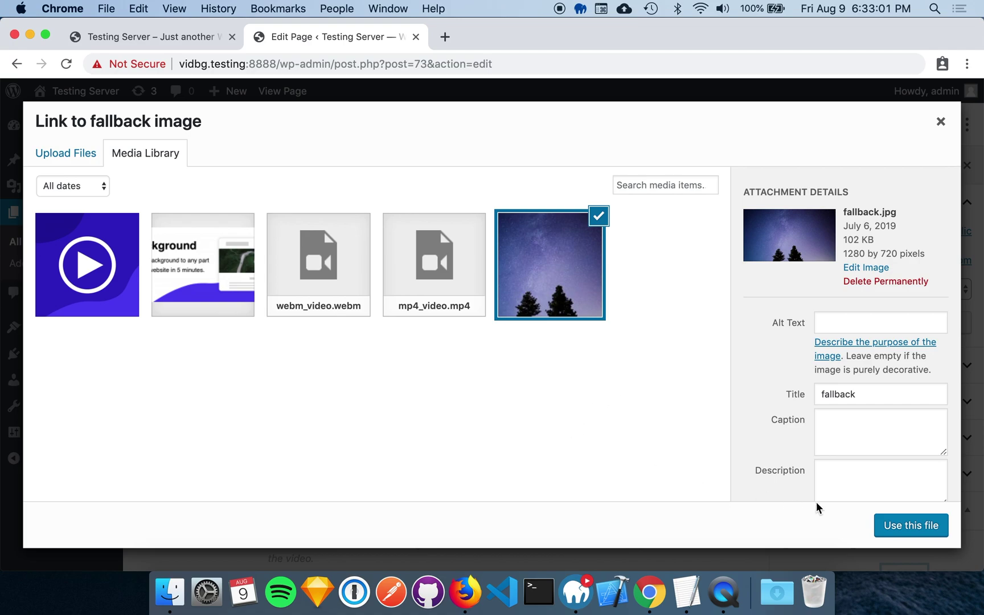
click(892, 523)
scroll(440, 392, down, 3)
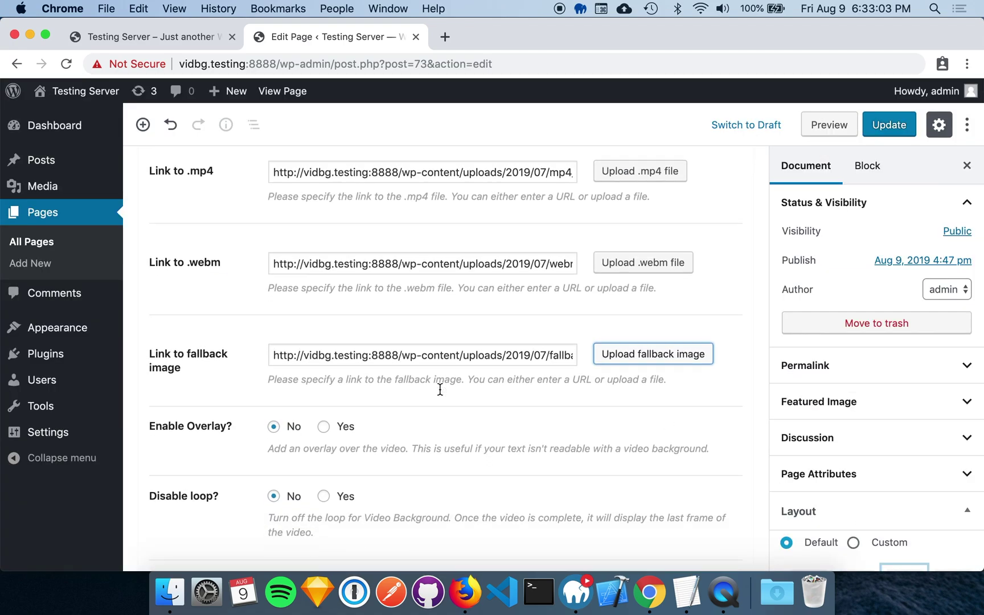
scroll(439, 393, down, 2)
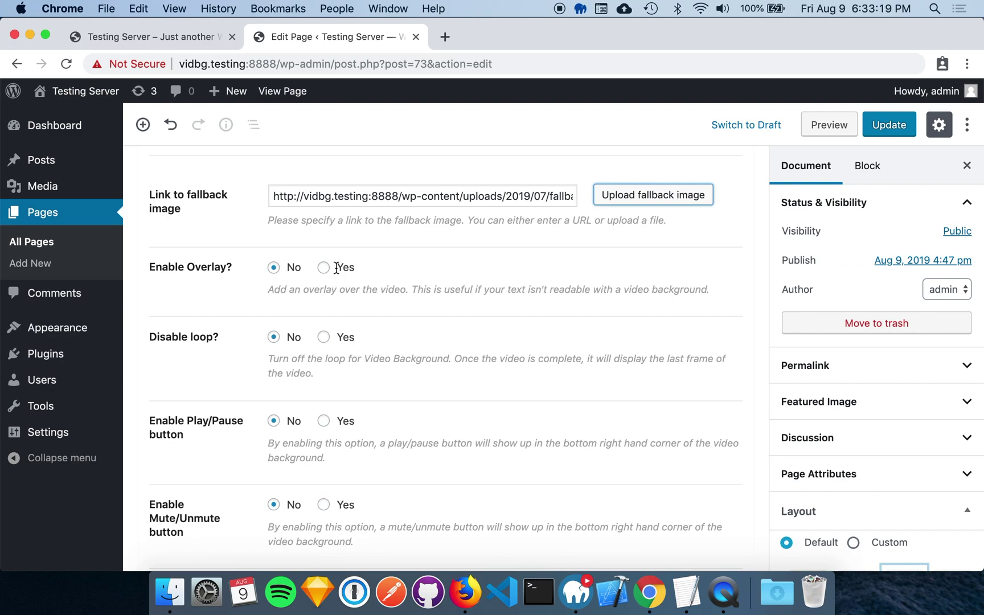
Set Enable Overlay to Yes, choose the red overlay colour, and nudge Overlay Opacity slightly higher
click(344, 265)
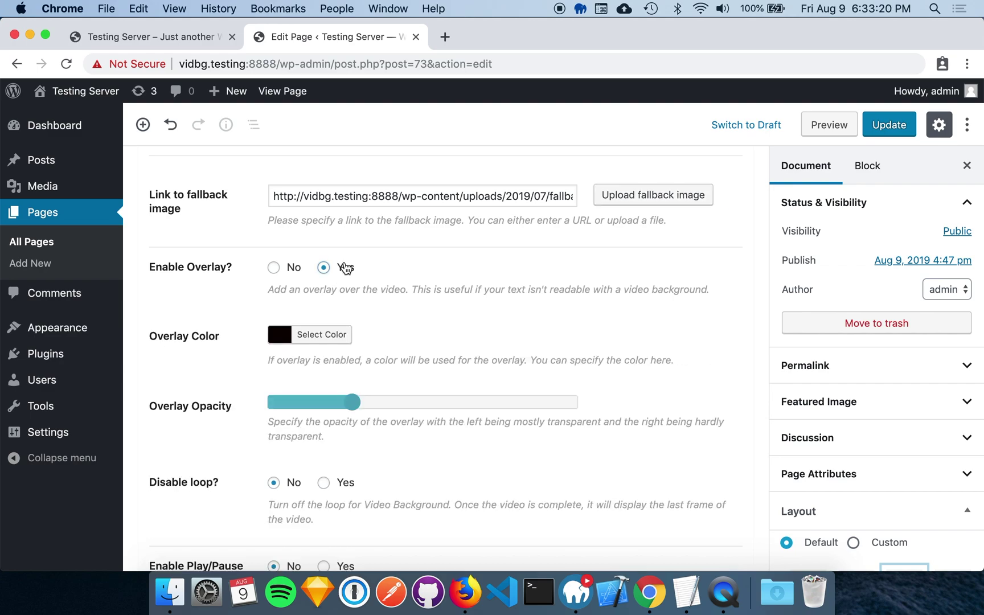
click(323, 340)
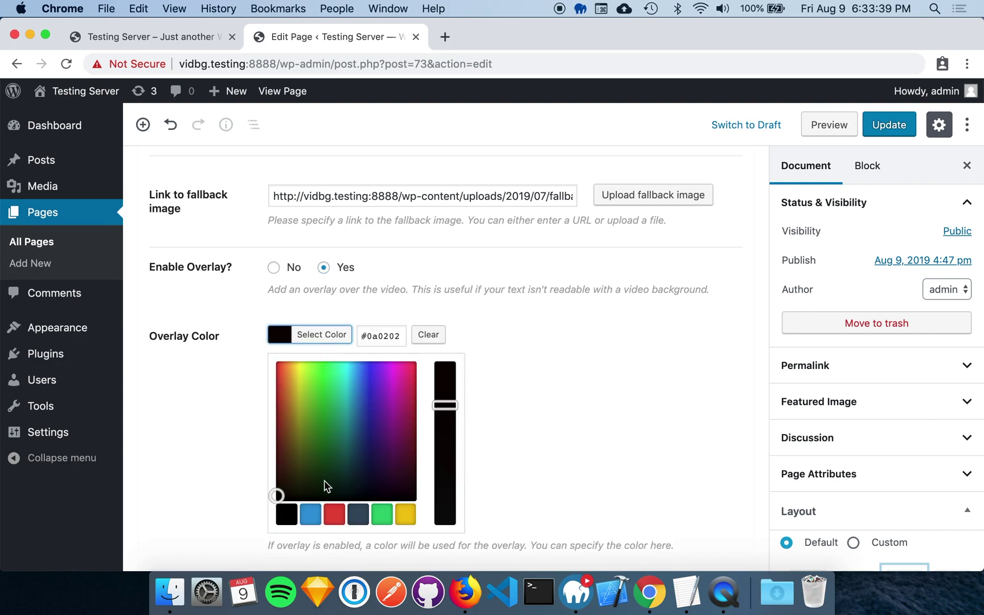
click(331, 523)
click(259, 439)
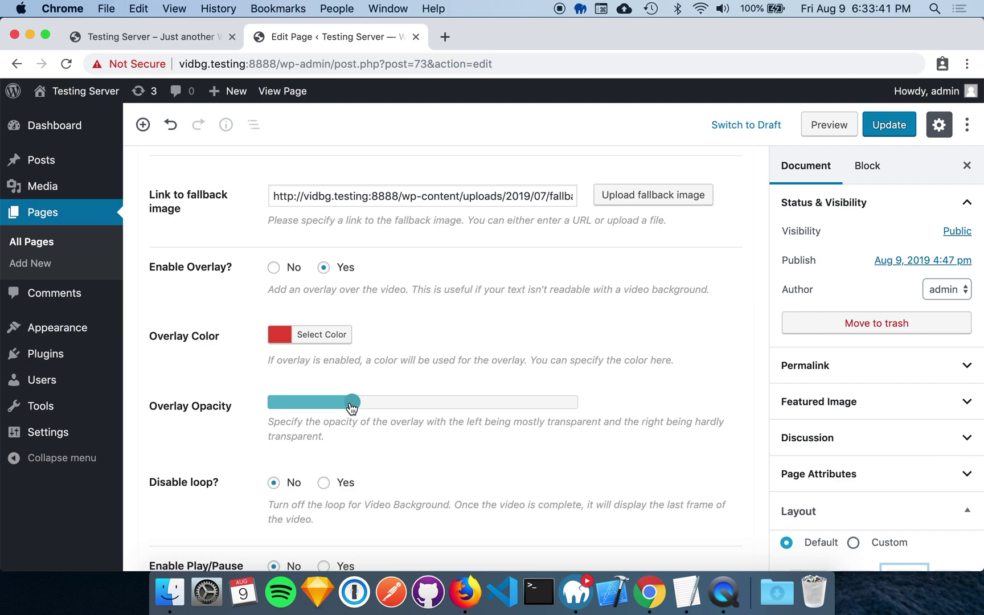
drag(351, 402, 370, 407)
scroll(324, 388, down, 5)
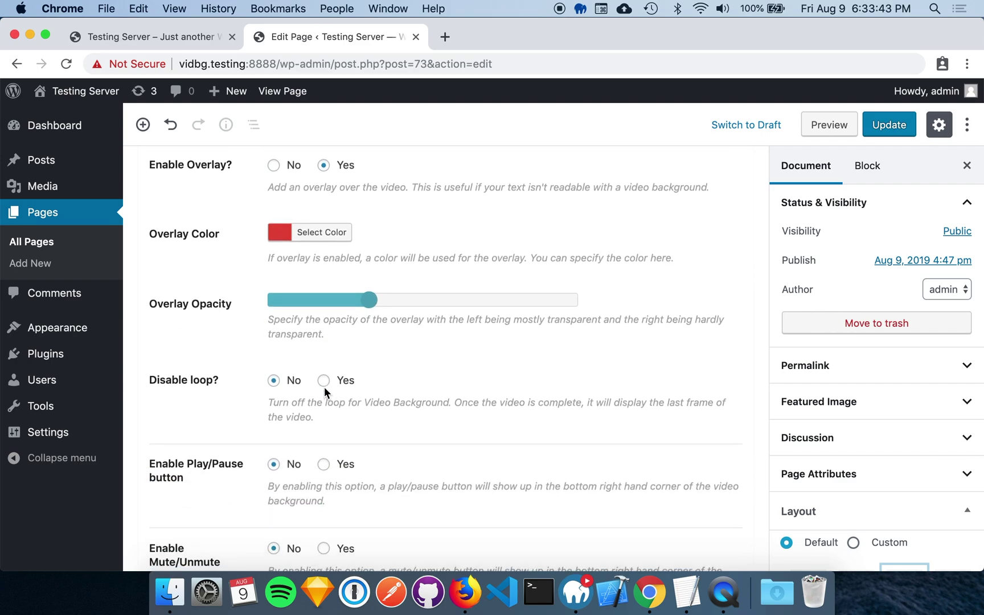
scroll(324, 391, down, 1)
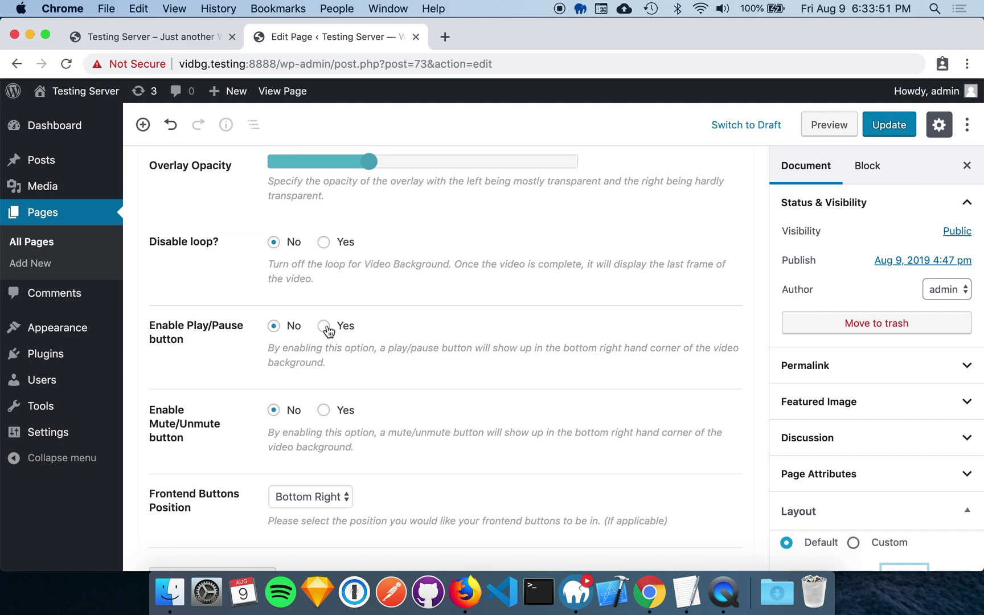
click(348, 244)
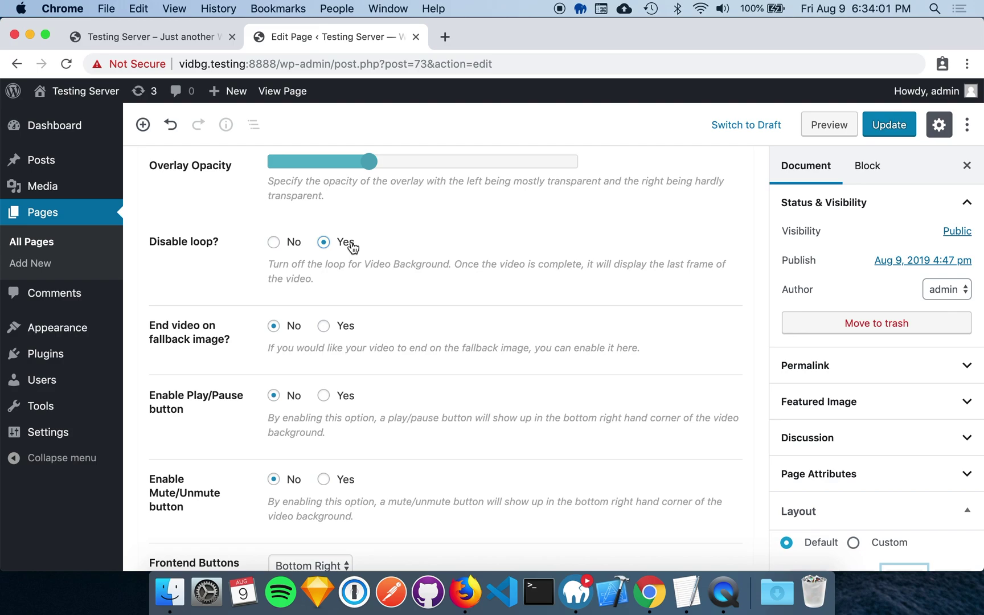
scroll(351, 244, down, 3)
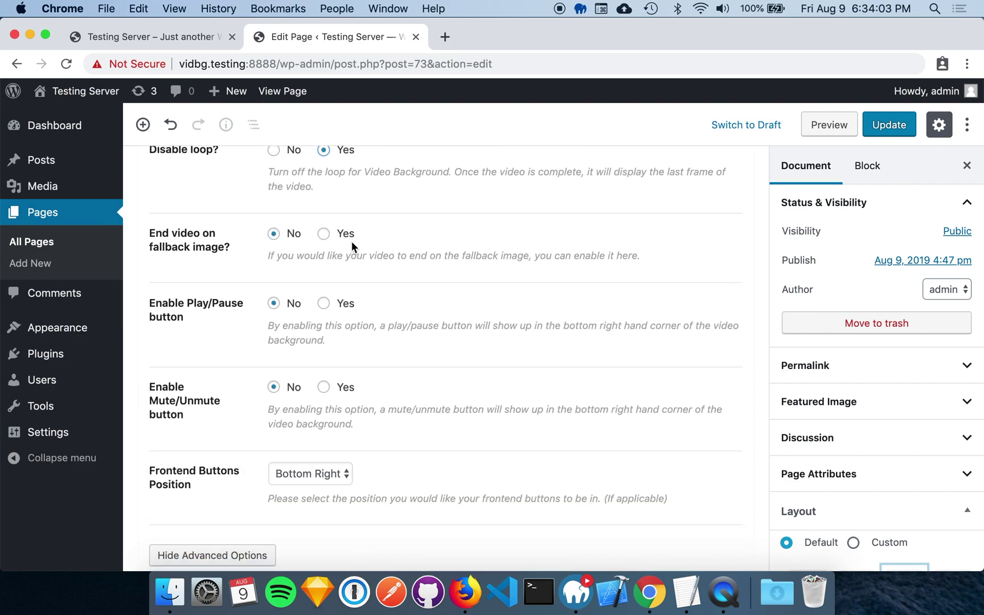
click(294, 150)
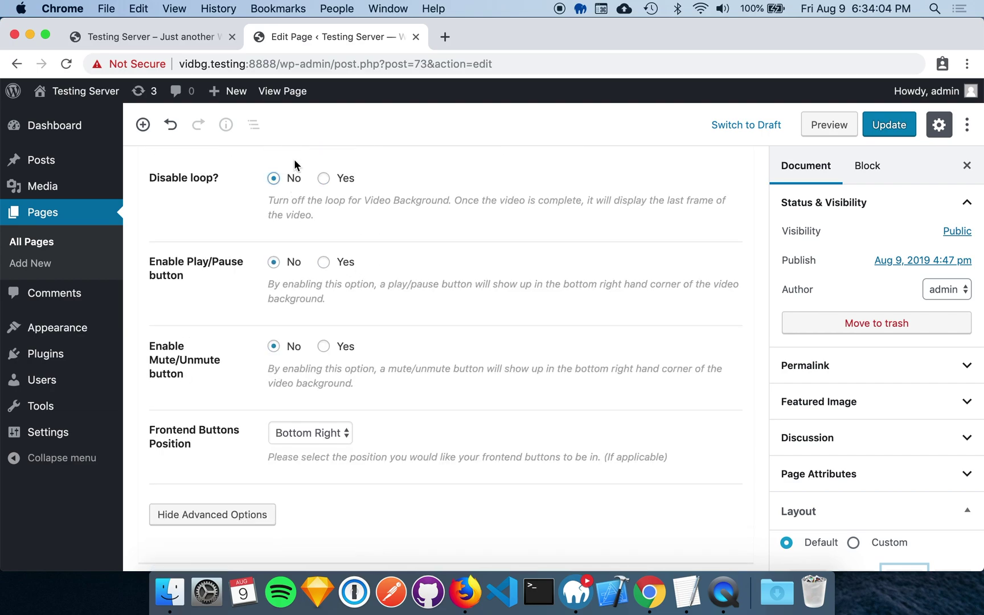
Set Enable Play/Pause and Enable Mute/Unmute to Yes, keeping the buttons at Bottom Right
click(344, 263)
click(340, 350)
click(329, 436)
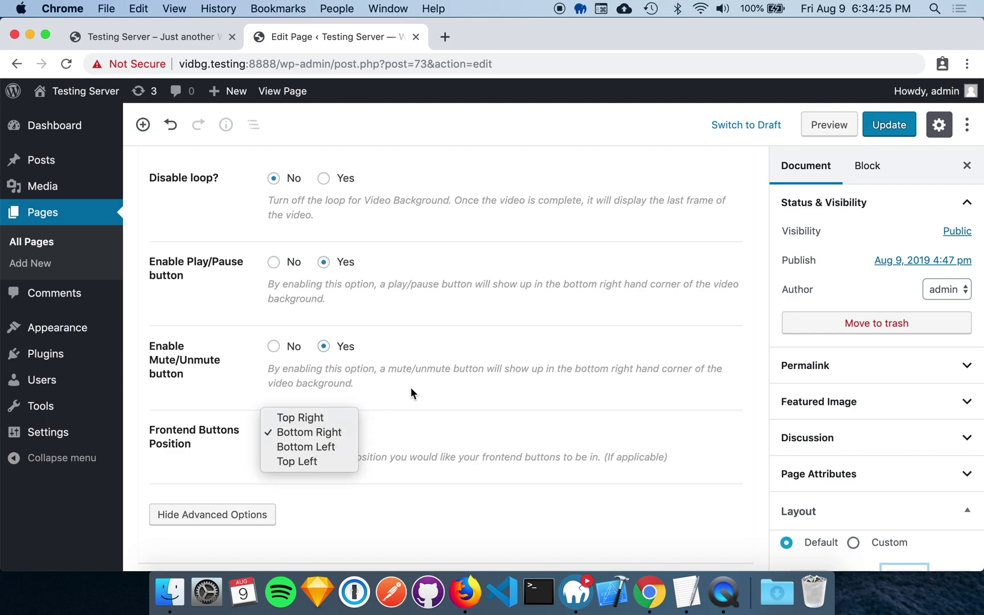
click(387, 417)
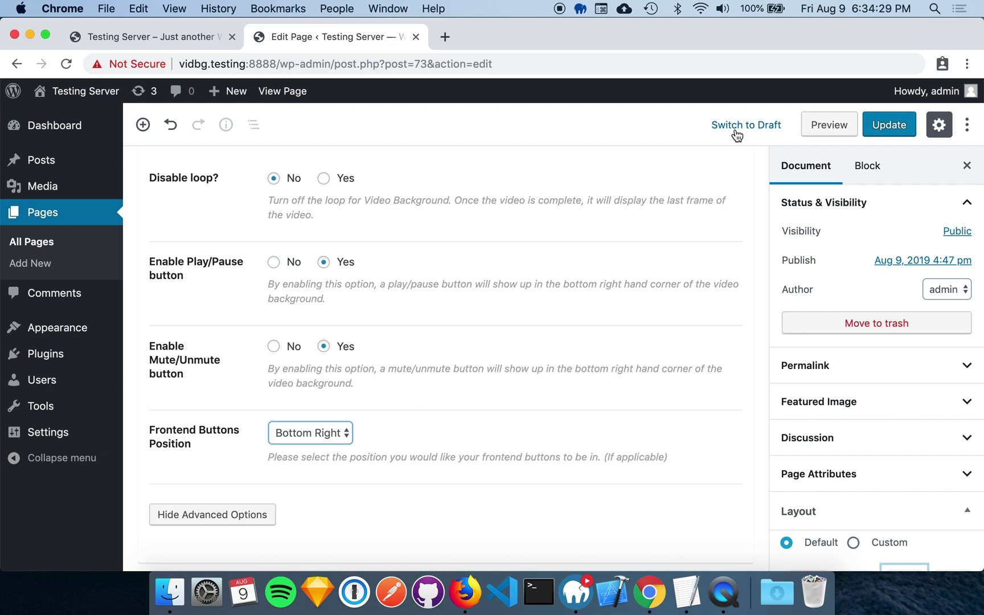
Update the Home Page and reload the live site's home page to check the video masthead
click(871, 121)
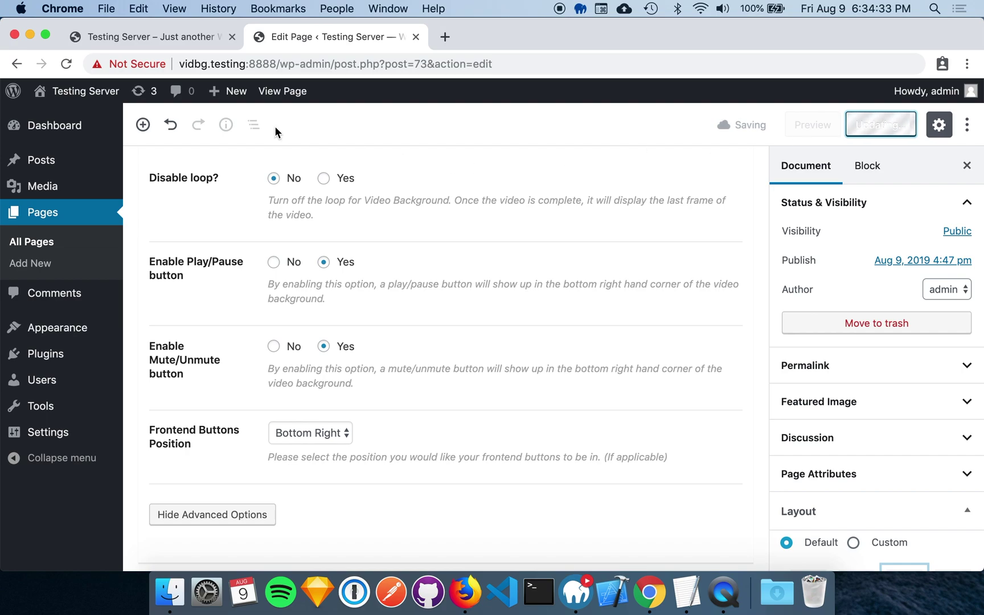
click(155, 37)
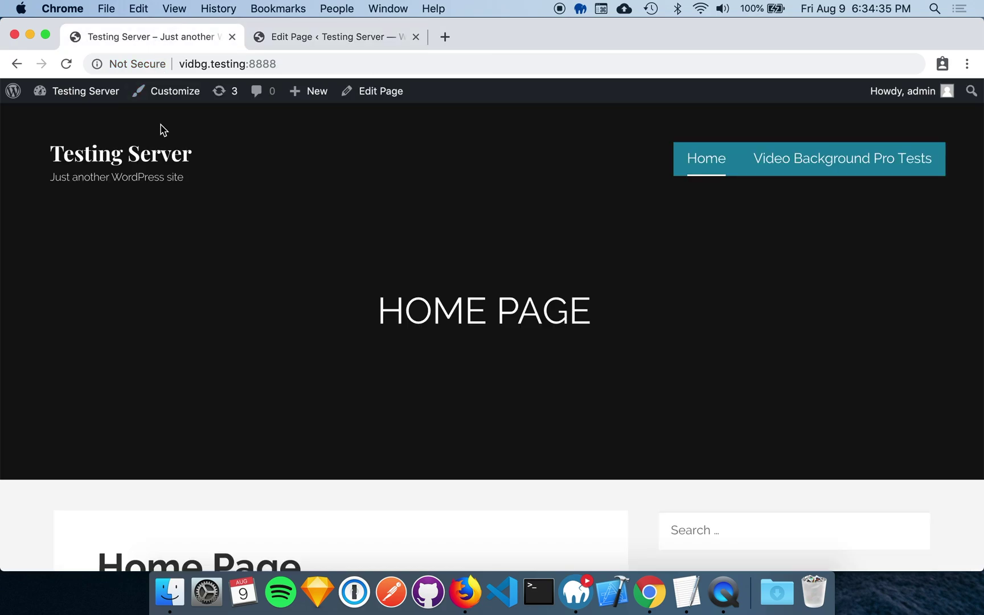
click(68, 64)
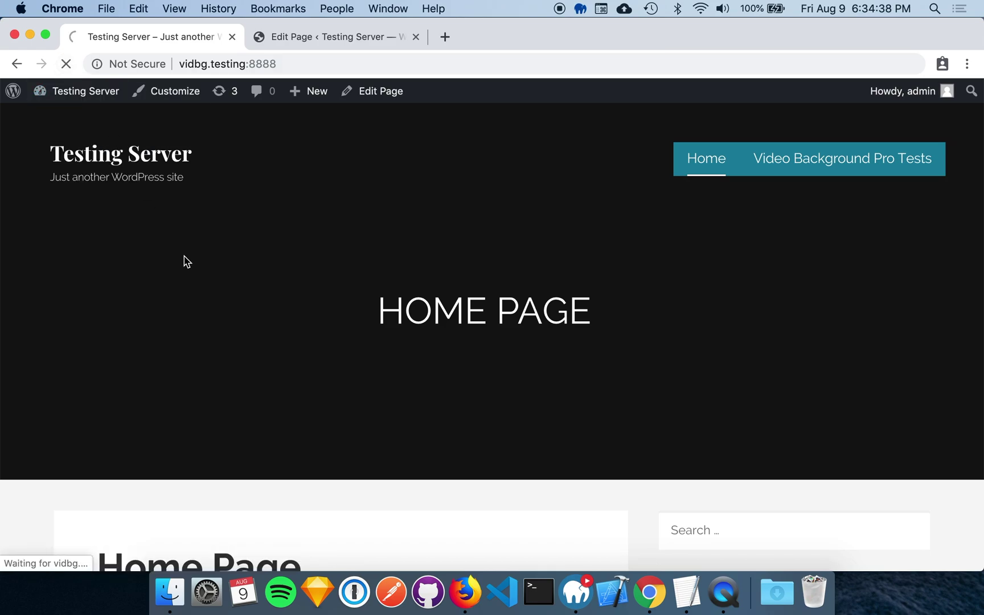